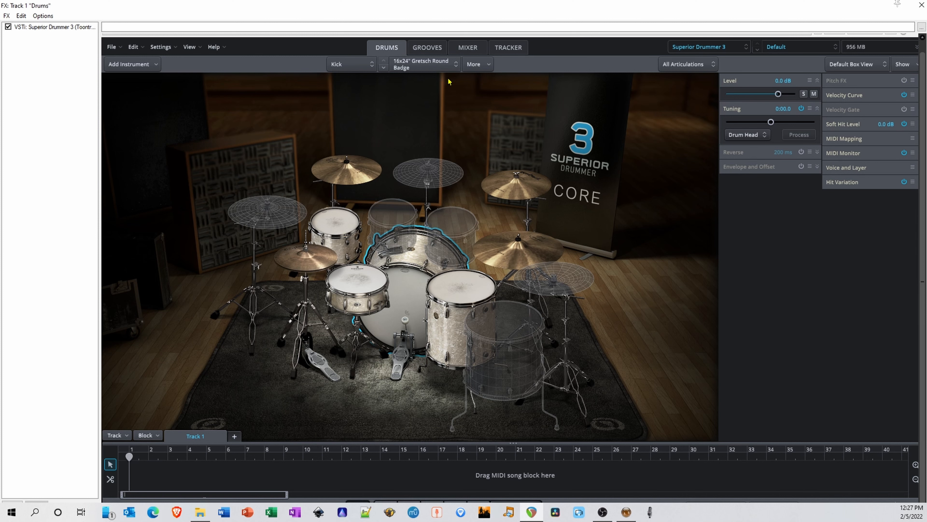
- Look through the Grooves, Mixer and Tracker views and return to the Drums view
{"action": "left_click", "coordinate": [430, 47]}
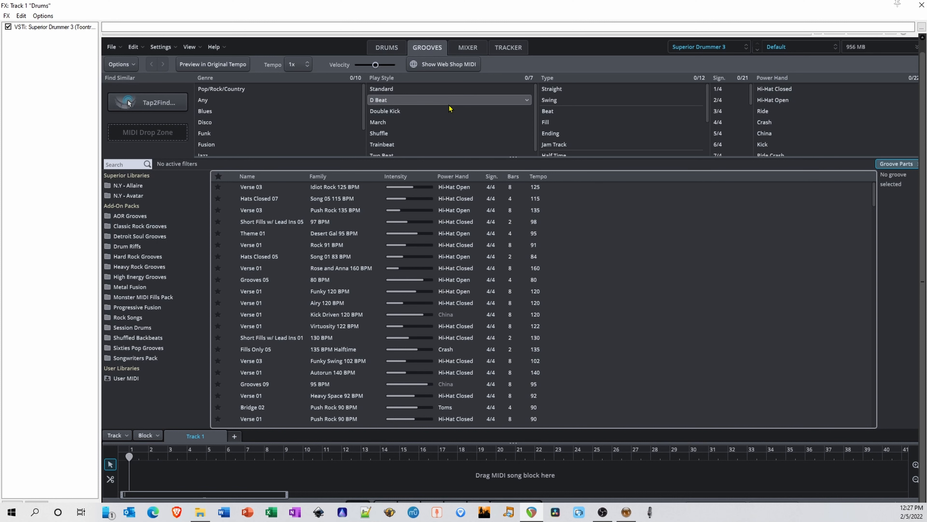
{"action": "left_click", "coordinate": [465, 48]}
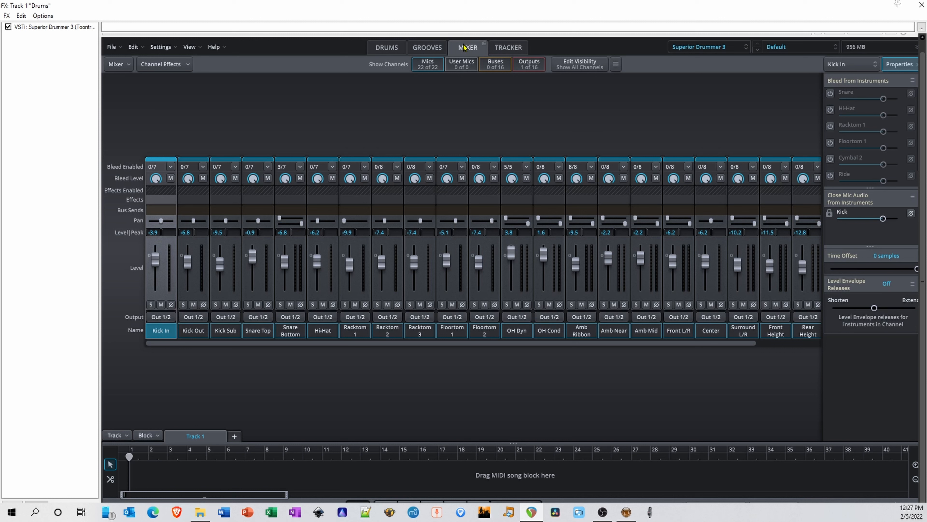
{"action": "left_click", "coordinate": [511, 51]}
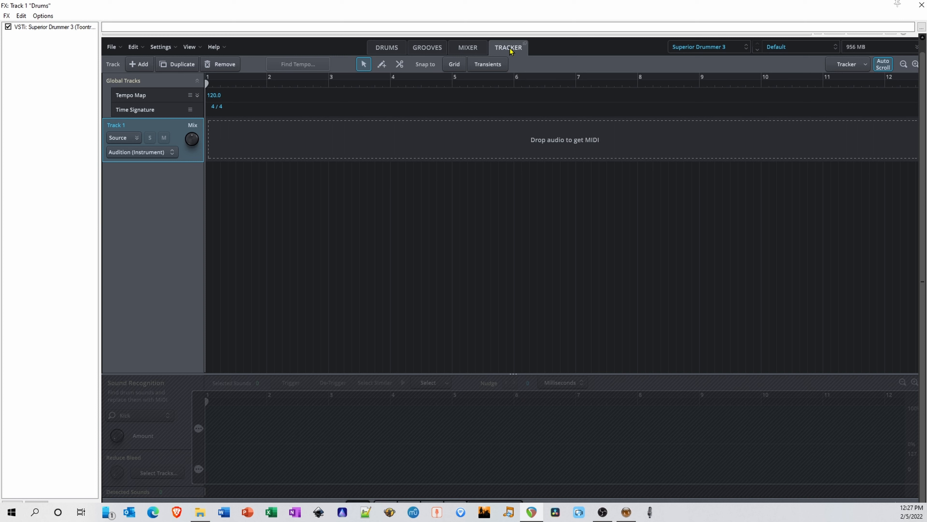
{"action": "left_click", "coordinate": [384, 50]}
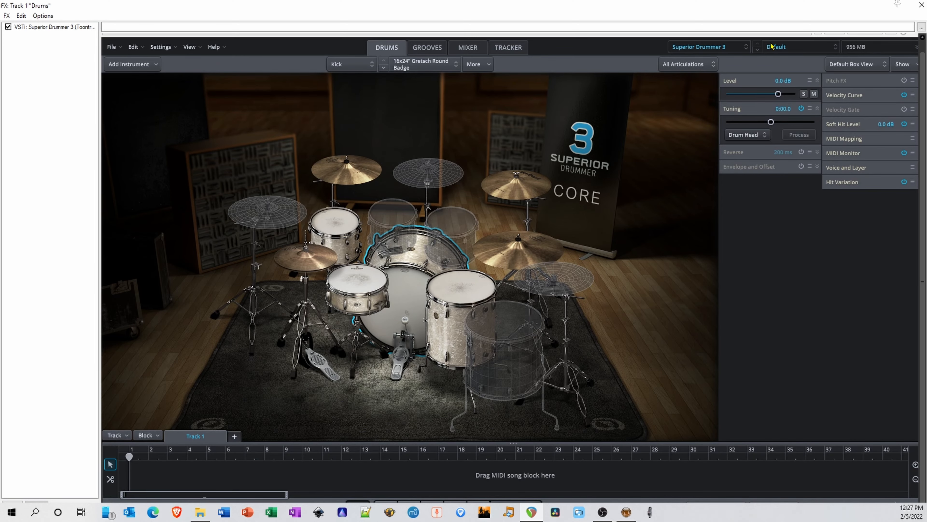
- Load the Pearl kit from the George Massenburg drum and mixer presets
{"action": "left_click", "coordinate": [782, 47]}
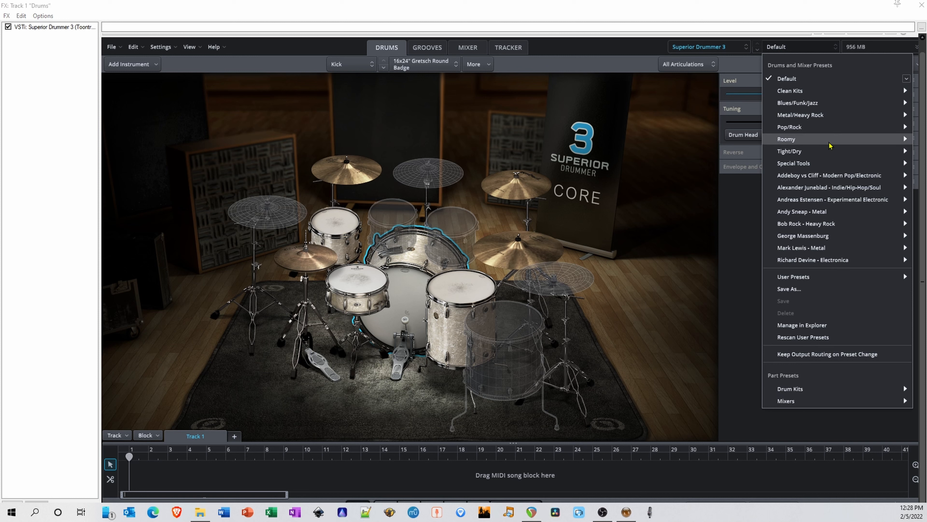
{"action": "mouse_move", "coordinate": [840, 236]}
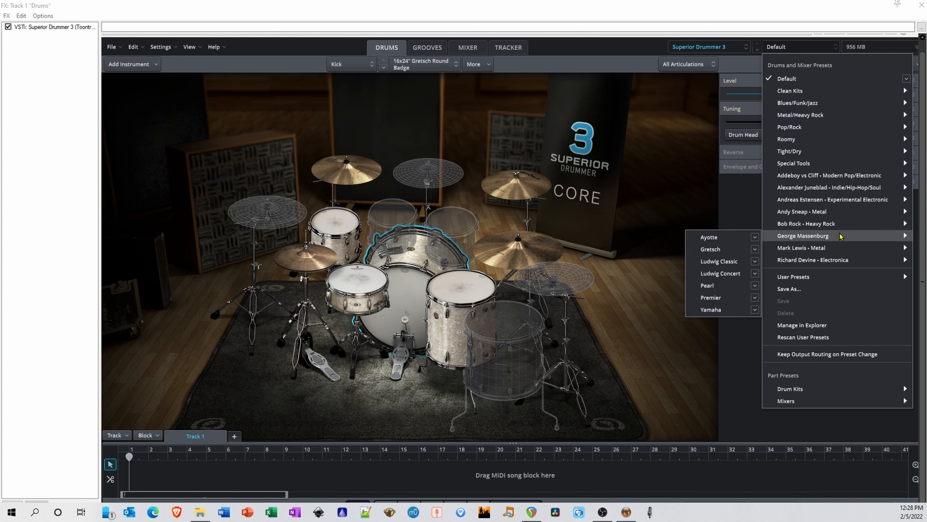
{"action": "left_click", "coordinate": [725, 286]}
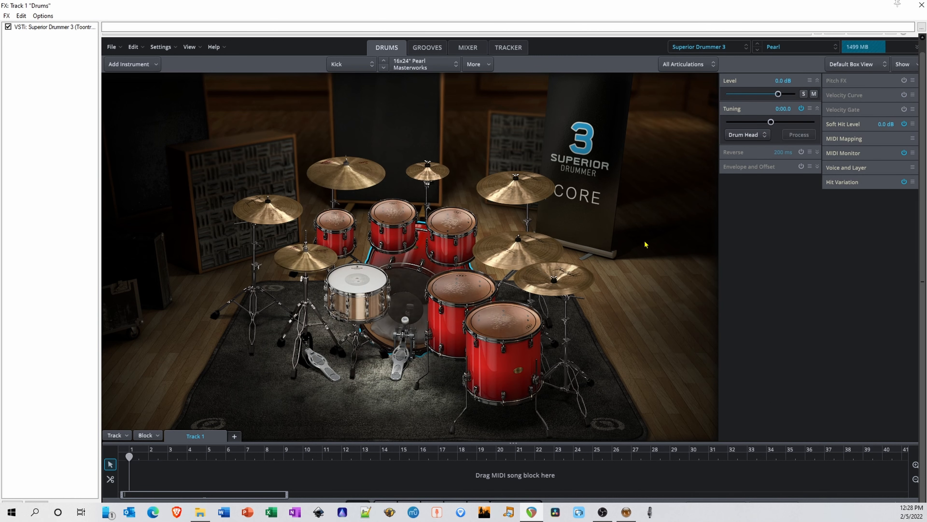
- Review the alternative instruments available for the ride cymbal without replacing it
{"action": "right_click", "coordinate": [493, 257]}
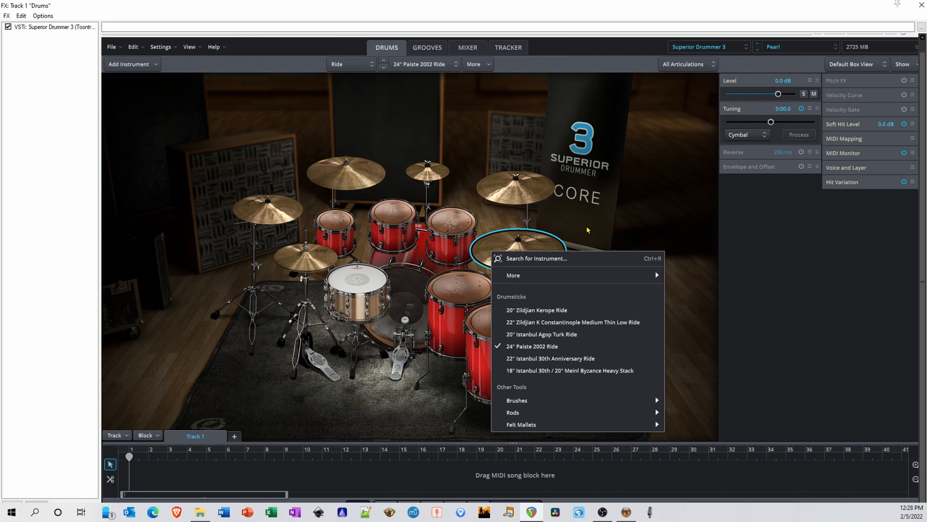
{"action": "left_click", "coordinate": [625, 219]}
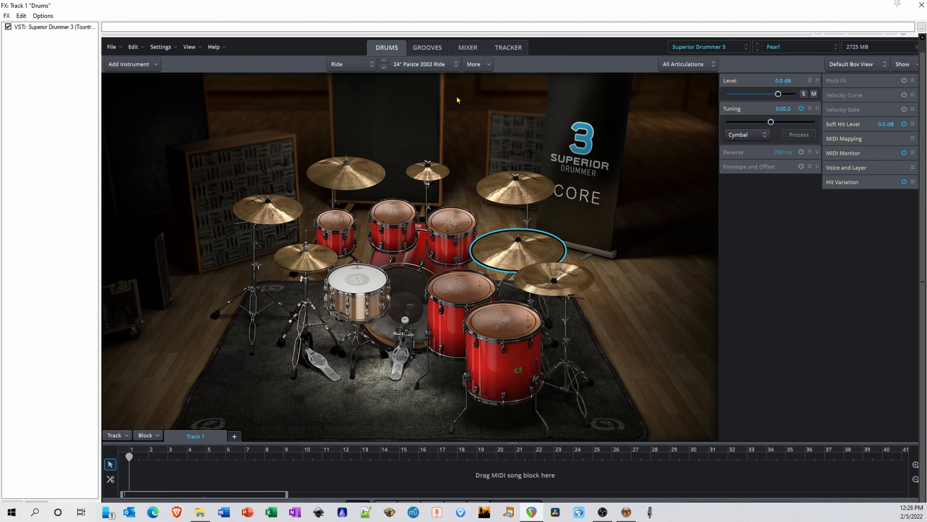
{"action": "left_click", "coordinate": [417, 67]}
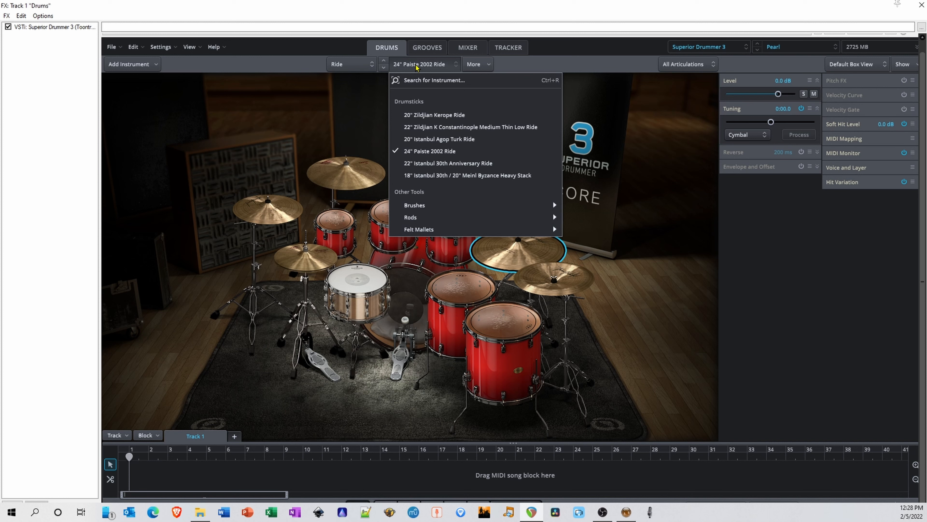
{"action": "left_click", "coordinate": [417, 67]}
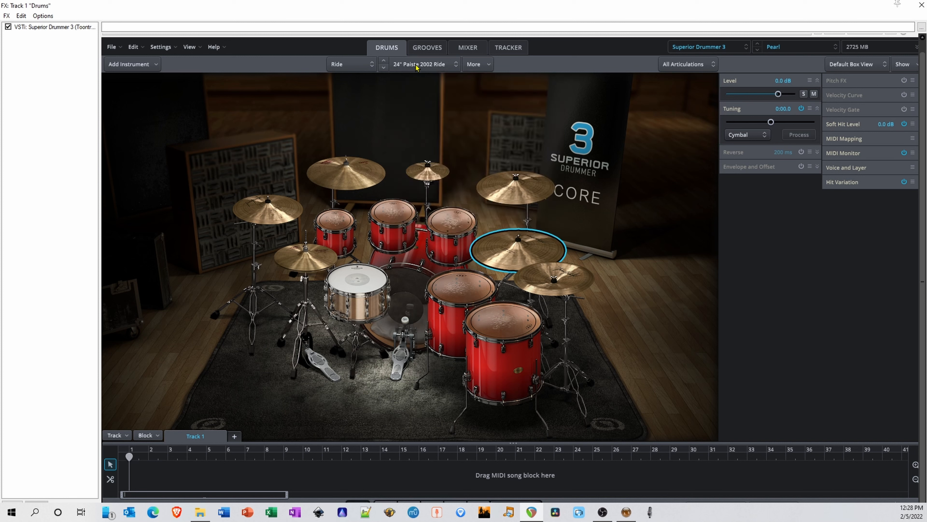
- Replace the kick drum with the 18x22" Pearl Masterworks and review the available snare drum alternatives
{"action": "right_click", "coordinate": [405, 278]}
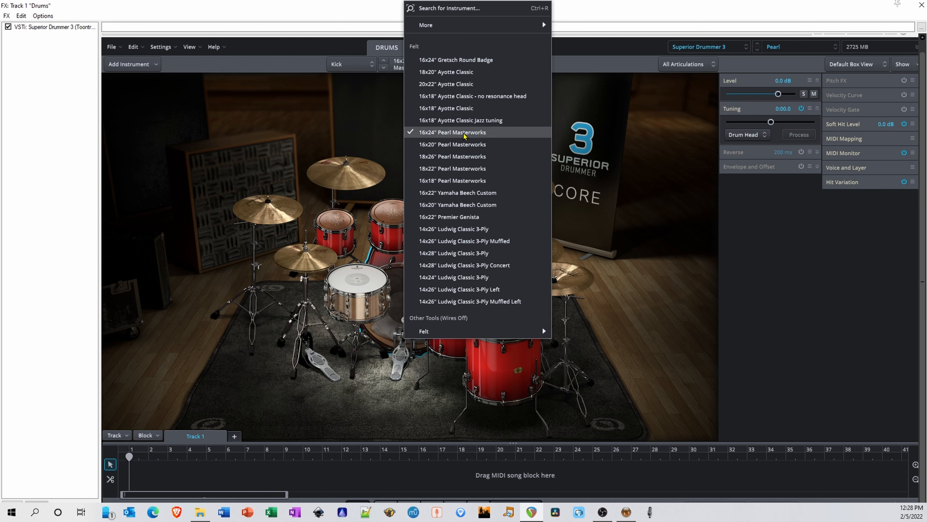
{"action": "left_click", "coordinate": [470, 168]}
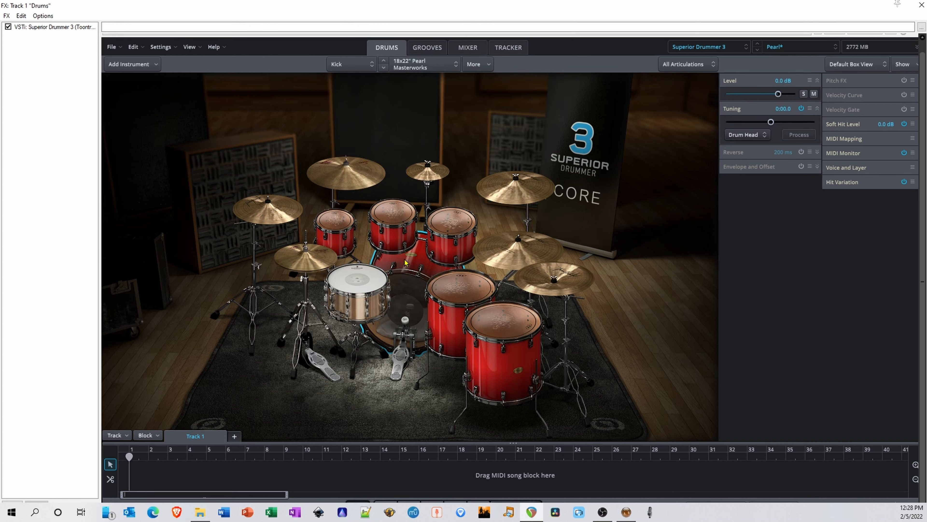
{"action": "right_click", "coordinate": [363, 286]}
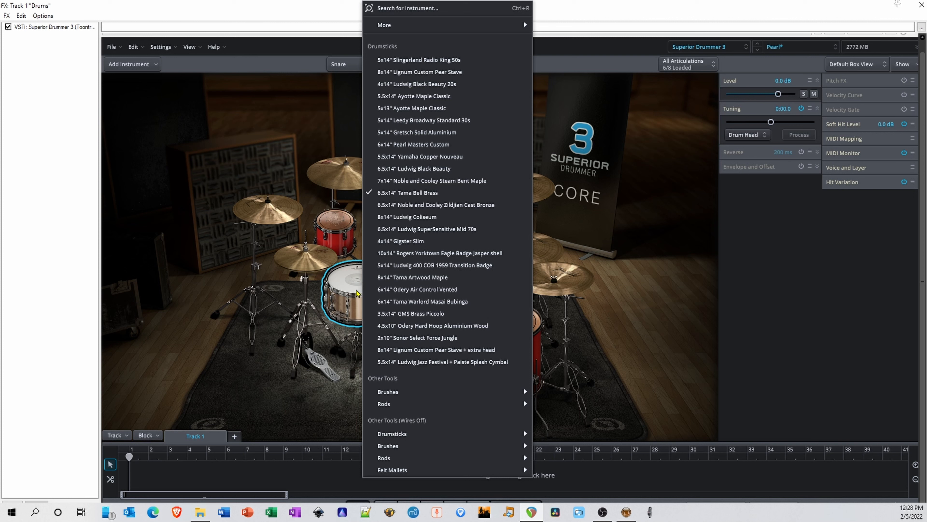
{"action": "left_click", "coordinate": [260, 363]}
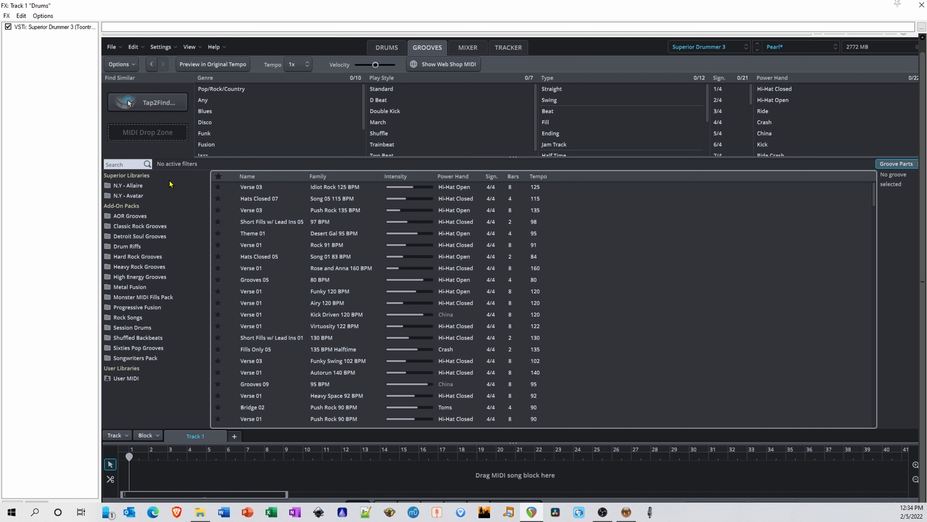
- Browse the N.Y - Allaire grooves to the Straight 4/4 Cymbal Variations of Song 01 83 BPM
{"action": "left_click", "coordinate": [135, 186]}
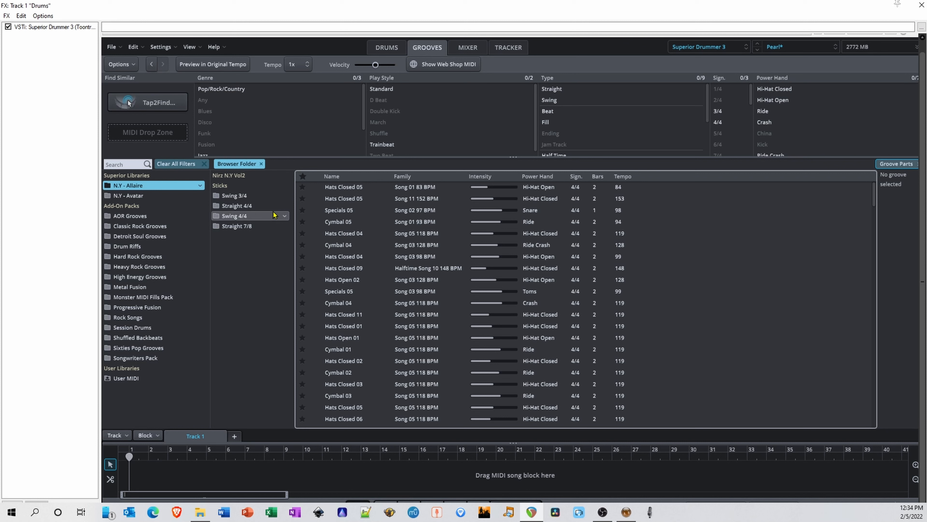
{"action": "left_click", "coordinate": [250, 206]}
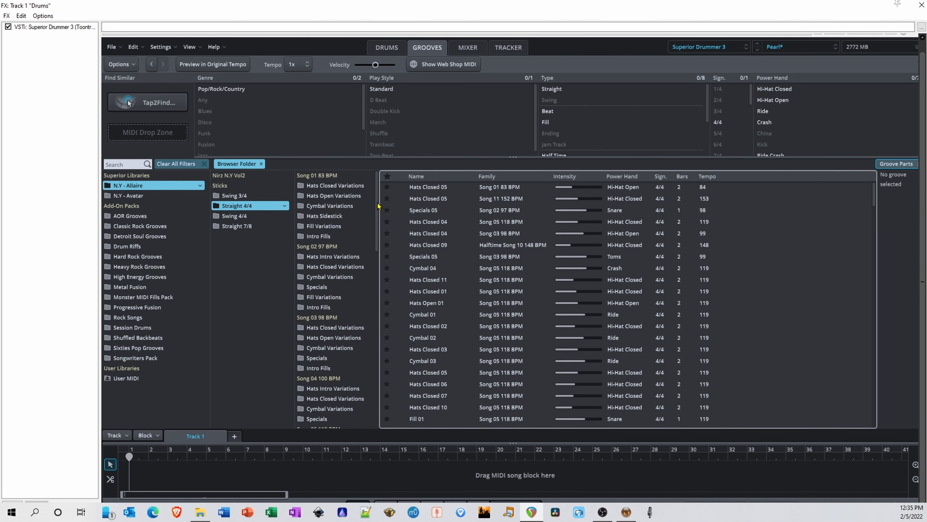
{"action": "scroll", "coordinate": [378, 227], "scroll_direction": "down", "scroll_amount": 2}
{"action": "left_click_drag", "start_coordinate": [378, 227], "coordinate": [394, 331]}
{"action": "left_click_drag", "start_coordinate": [389, 309], "coordinate": [380, 186]}
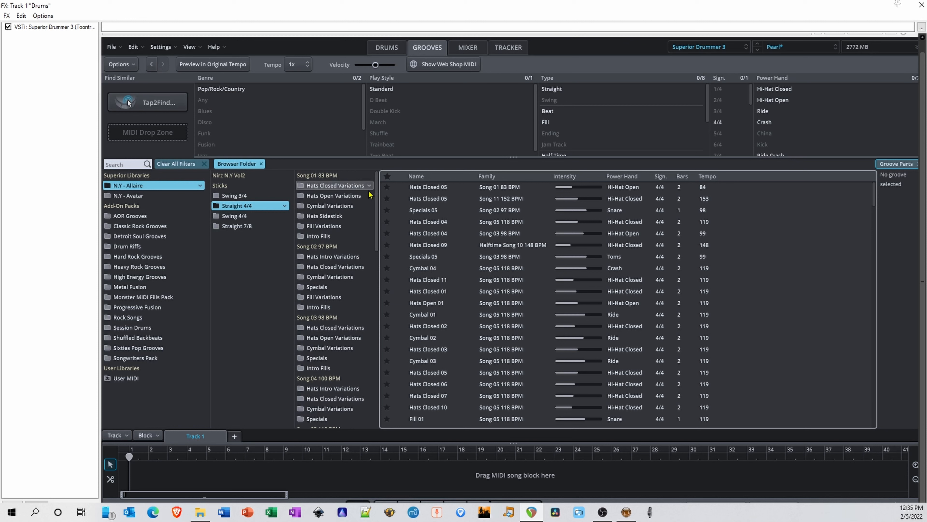
{"action": "left_click", "coordinate": [329, 206]}
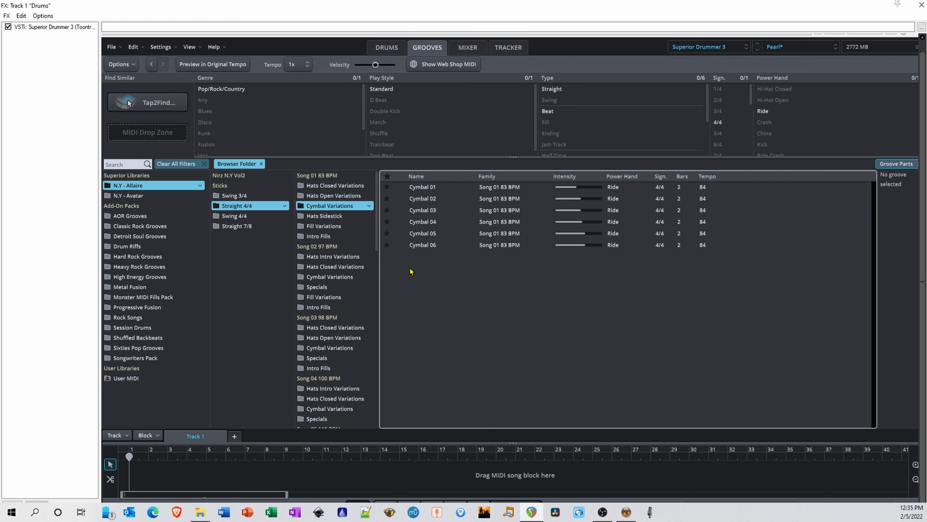
- Audition the Cymbal 01, Cymbal 02 and Cymbal 05 grooves
{"action": "mouse_move", "coordinate": [400, 188]}
{"action": "left_click", "coordinate": [400, 187]}
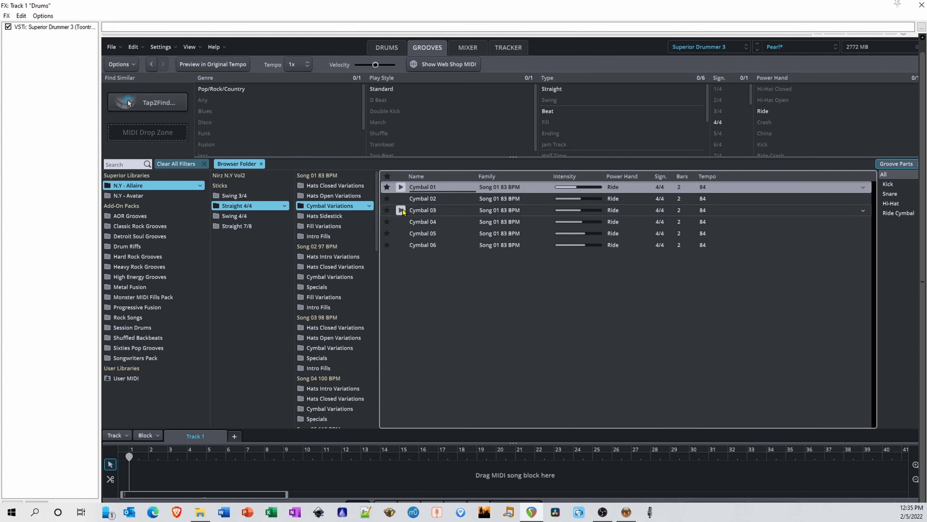
{"action": "left_click", "coordinate": [402, 199]}
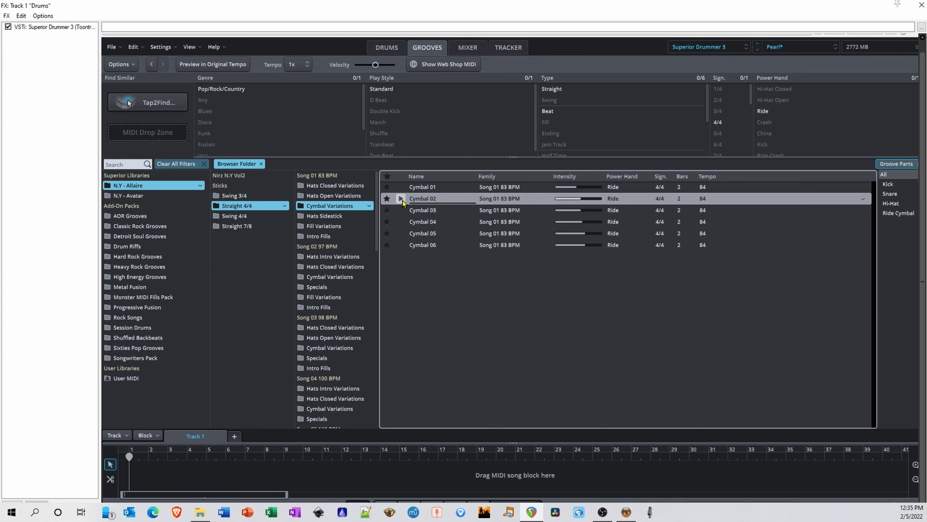
{"action": "left_click", "coordinate": [402, 233]}
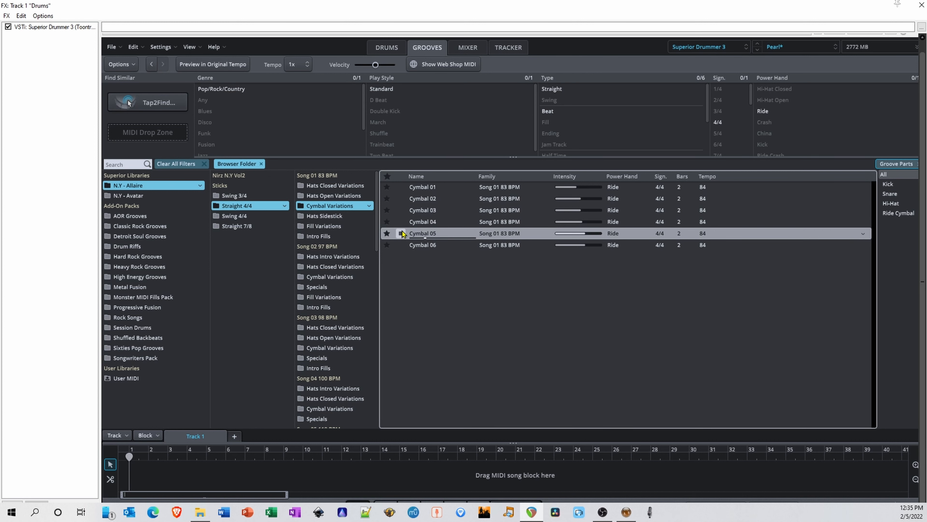
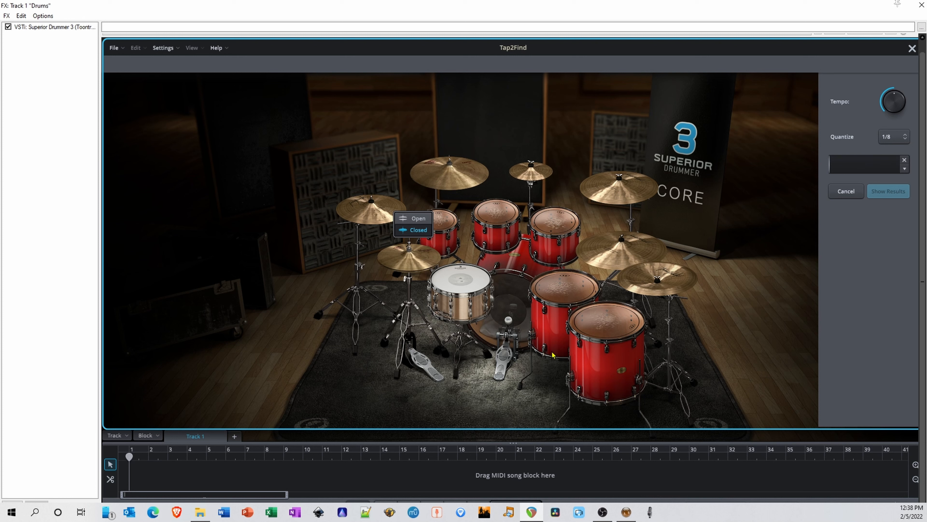
- Tap a pattern of kick, snare and closed hi-hat hits in Tap2Find and audition the top matching groove
{"action": "left_click", "coordinate": [508, 309]}
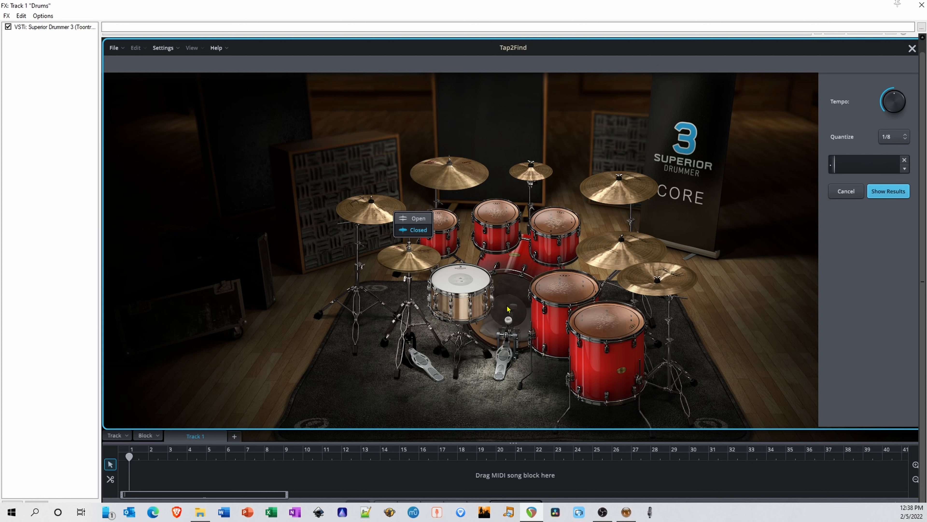
{"action": "left_click", "coordinate": [508, 308]}
{"action": "left_click", "coordinate": [465, 286]}
{"action": "left_click", "coordinate": [466, 287]}
{"action": "left_click", "coordinate": [509, 301]}
{"action": "left_click", "coordinate": [418, 260]}
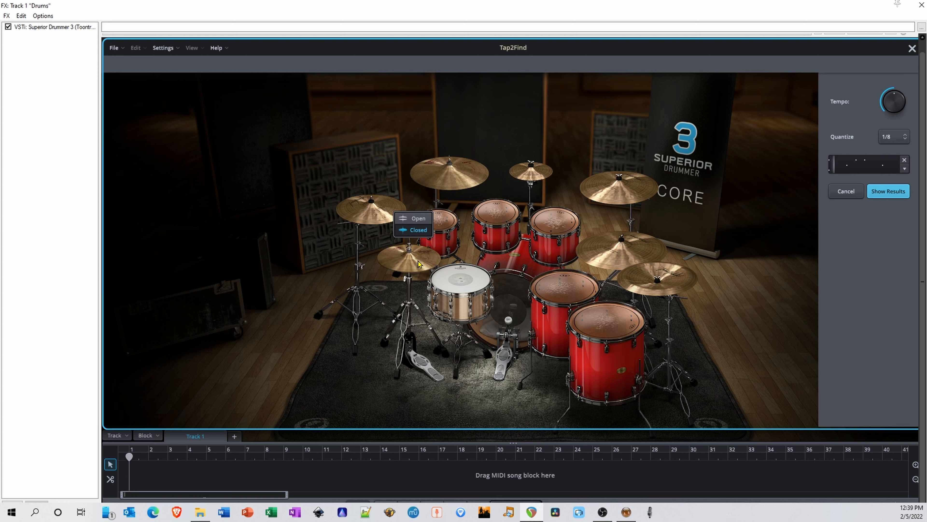
{"action": "left_click", "coordinate": [419, 260]}
{"action": "left_click", "coordinate": [888, 191]}
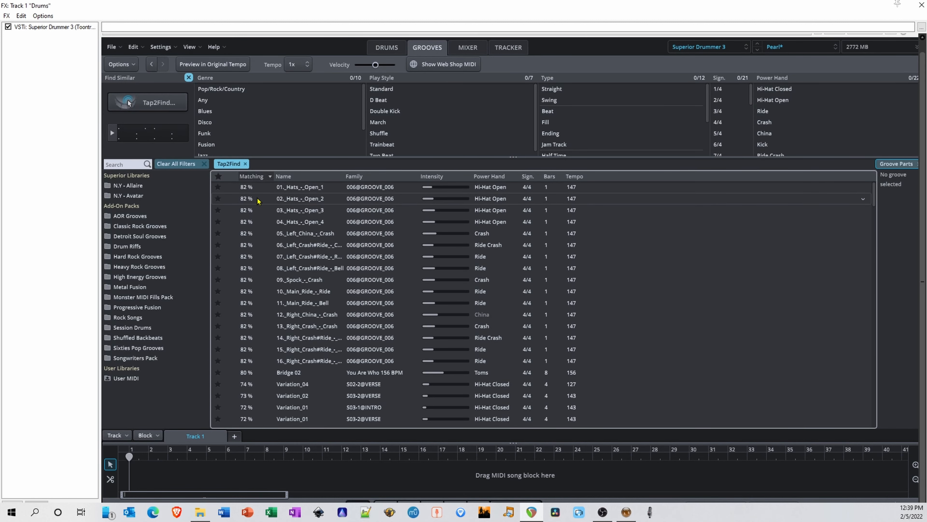
{"action": "left_click", "coordinate": [233, 190]}
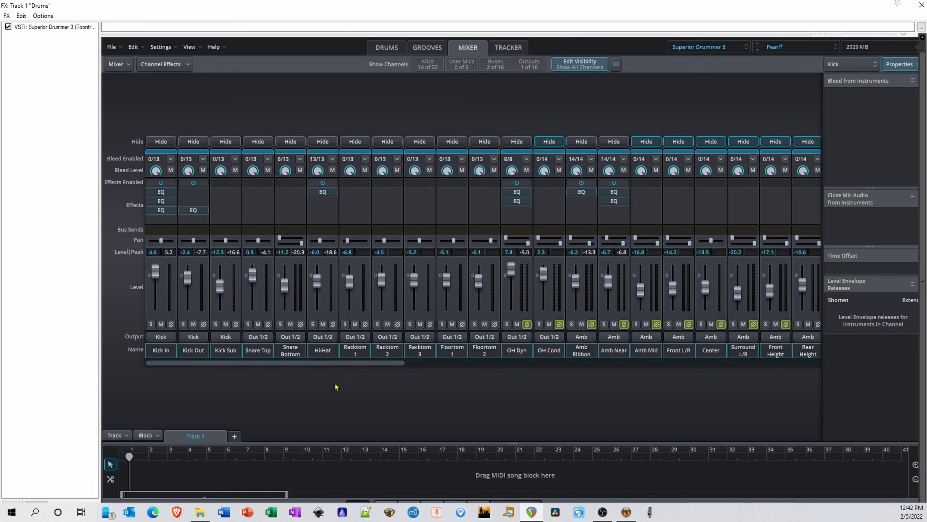
- View the first EQ insert on the Kick In mixer channel and close it
{"action": "mouse_move", "coordinate": [326, 363]}
{"action": "left_mouse_down"}
{"action": "mouse_move", "coordinate": [493, 366]}
{"action": "mouse_move", "coordinate": [310, 364]}
{"action": "left_mouse_up"}
{"action": "left_click", "coordinate": [163, 194]}
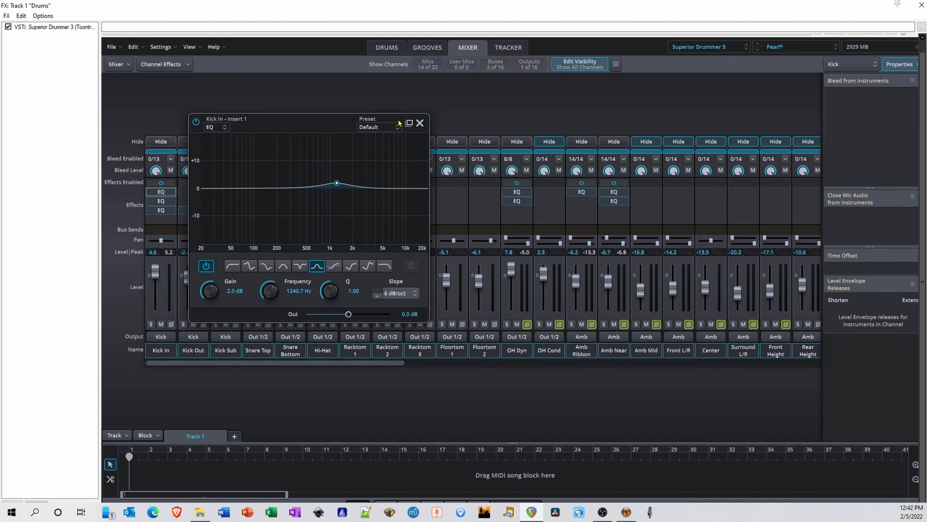
{"action": "left_click", "coordinate": [420, 124]}
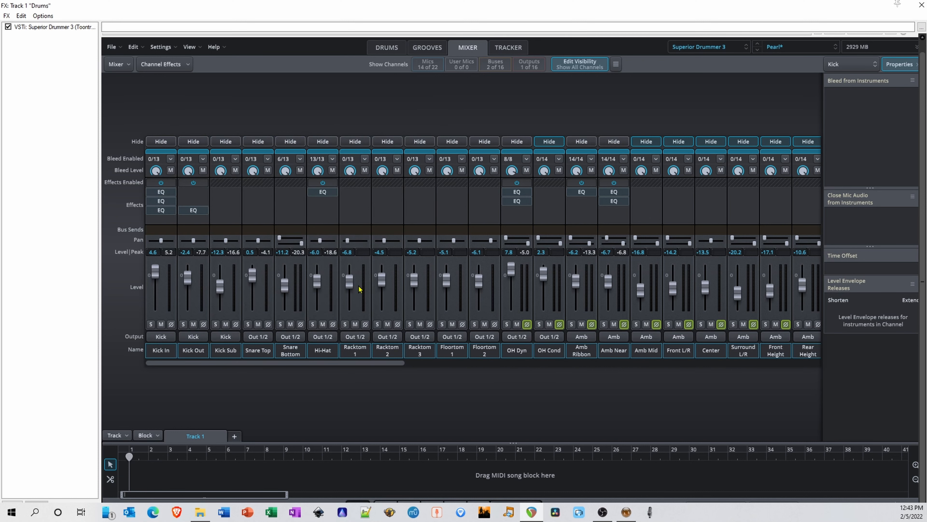
- Examine the output routing options of the Kick In channel and find the Kick bus among the mixer channels
{"action": "left_click", "coordinate": [165, 337]}
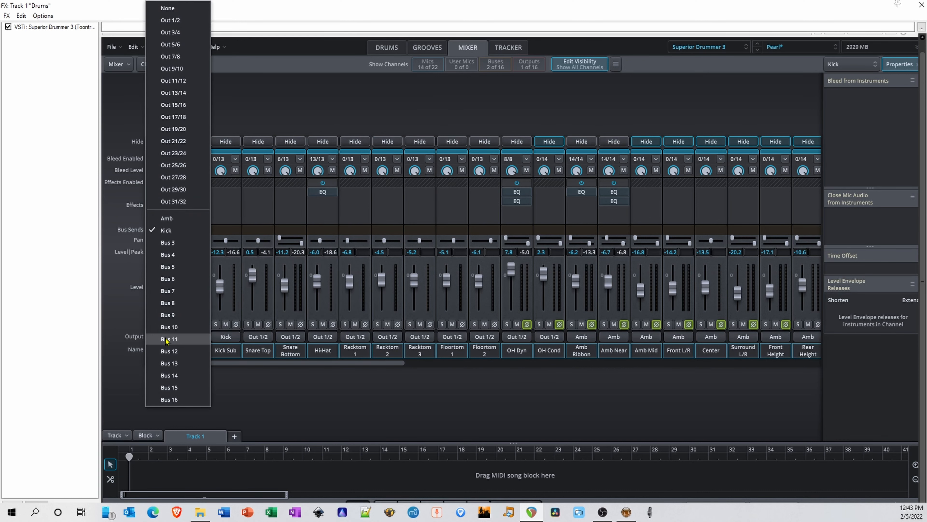
{"action": "left_click", "coordinate": [231, 365]}
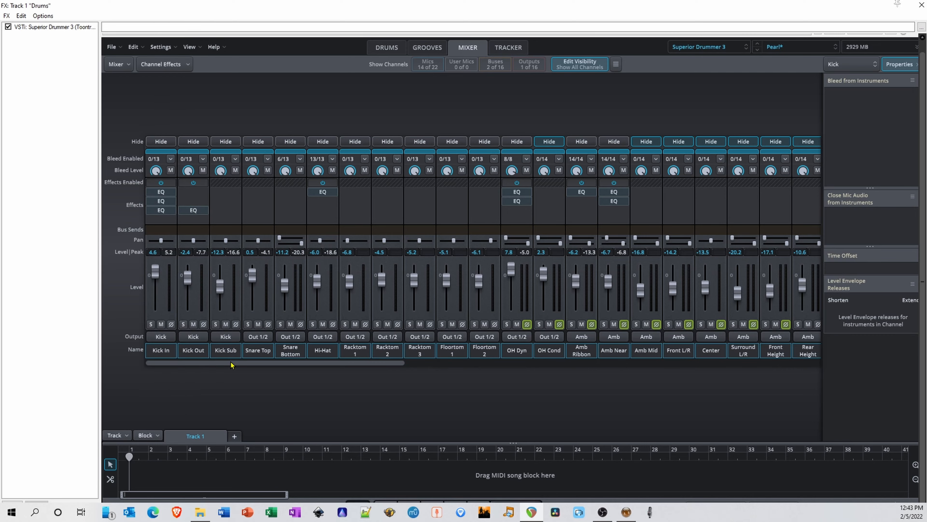
{"action": "left_click_drag", "start_coordinate": [231, 365], "coordinate": [431, 366]}
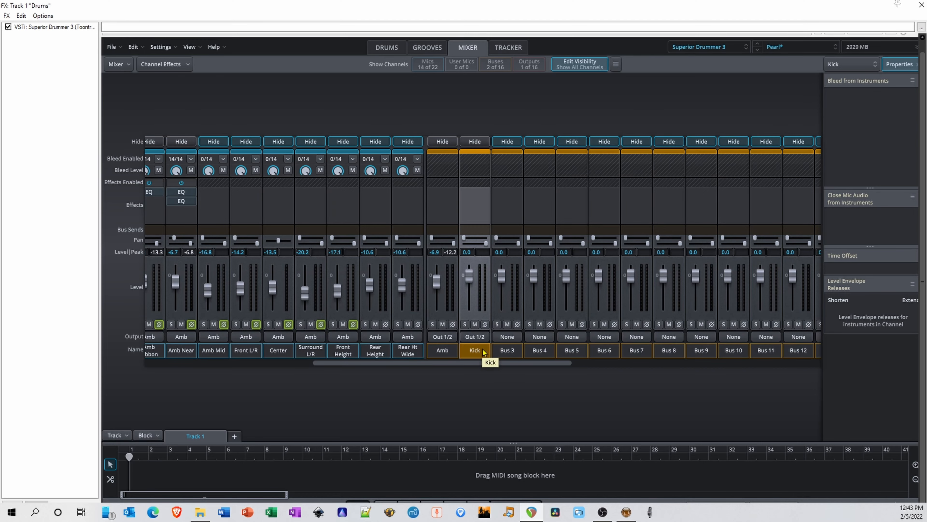
{"action": "left_click_drag", "start_coordinate": [480, 364], "coordinate": [249, 374]}
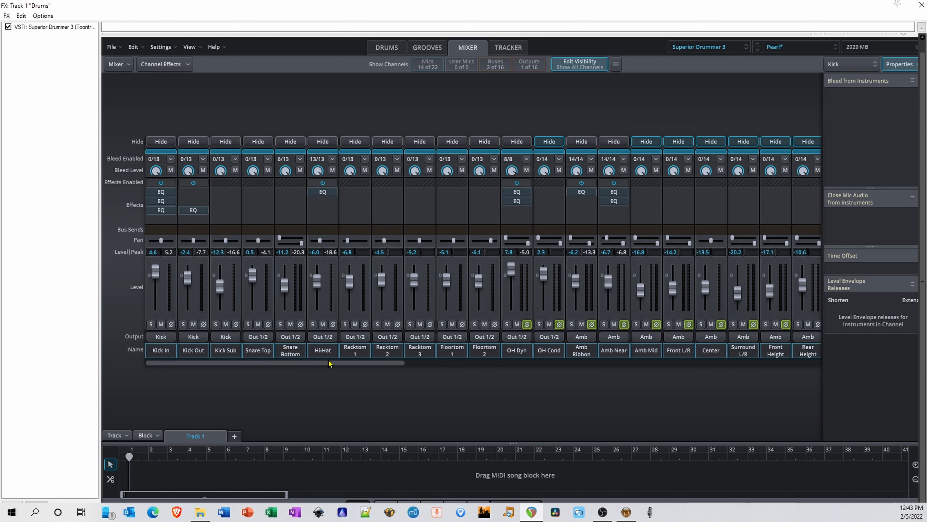
- Select the Hi-Hat mixer channel and examine which instruments bleed into its microphone
{"action": "left_click", "coordinate": [323, 351]}
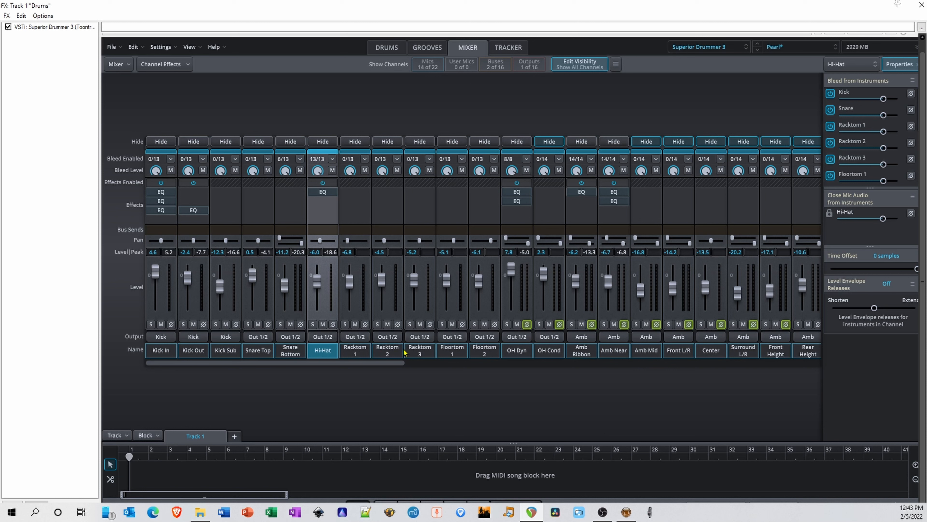
{"action": "scroll", "coordinate": [874, 121], "scroll_direction": "down", "scroll_amount": 5}
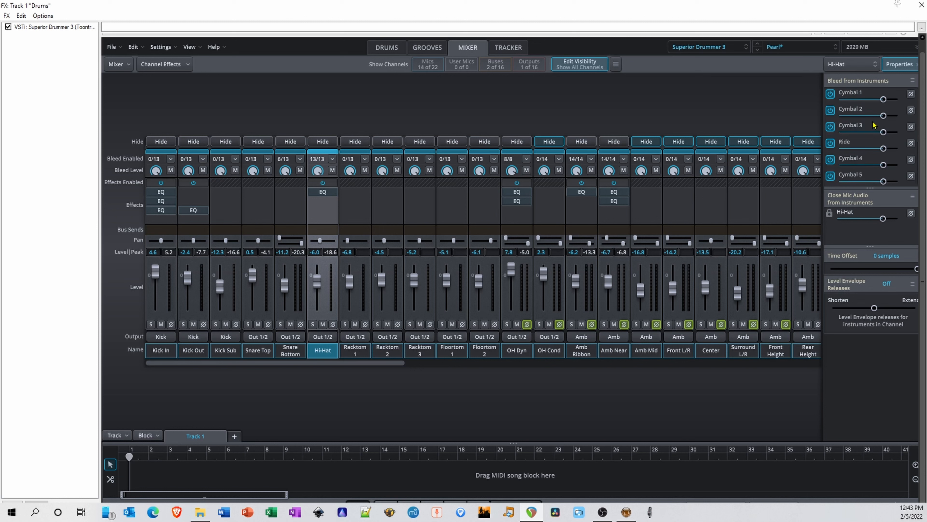
- Select the Amb Mid mixer channel and enable bleed from all instruments into it
{"action": "scroll", "coordinate": [876, 132], "scroll_direction": "up", "scroll_amount": 5}
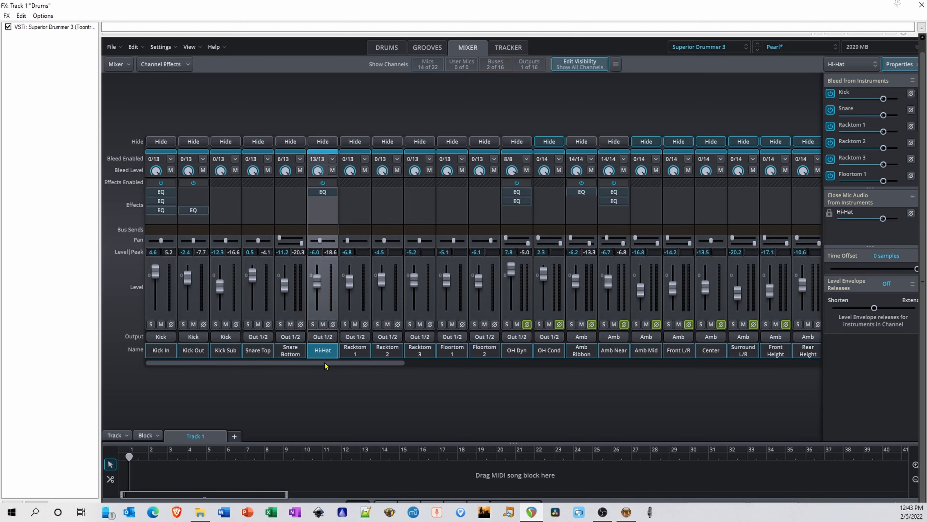
{"action": "left_click_drag", "start_coordinate": [326, 363], "coordinate": [478, 367]}
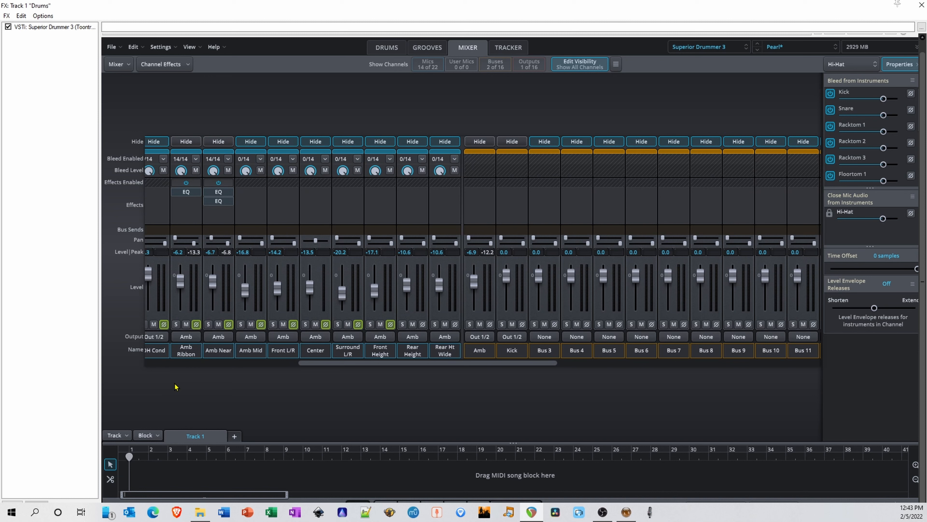
{"action": "left_click", "coordinate": [254, 351]}
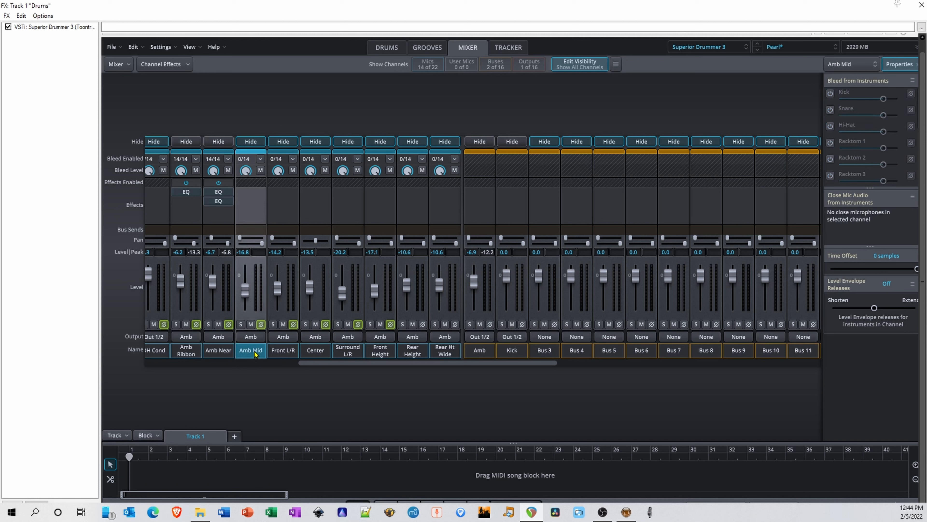
{"action": "left_click", "coordinate": [261, 159]}
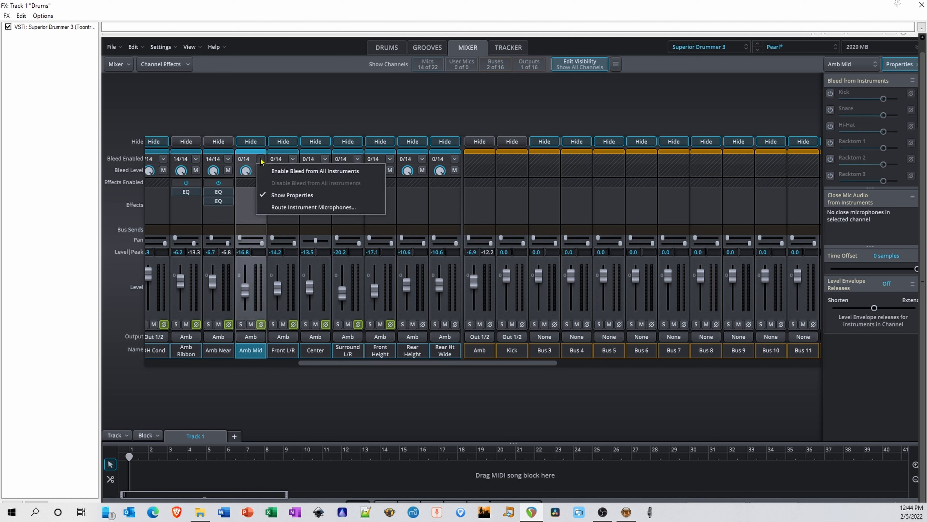
{"action": "left_click", "coordinate": [292, 171]}
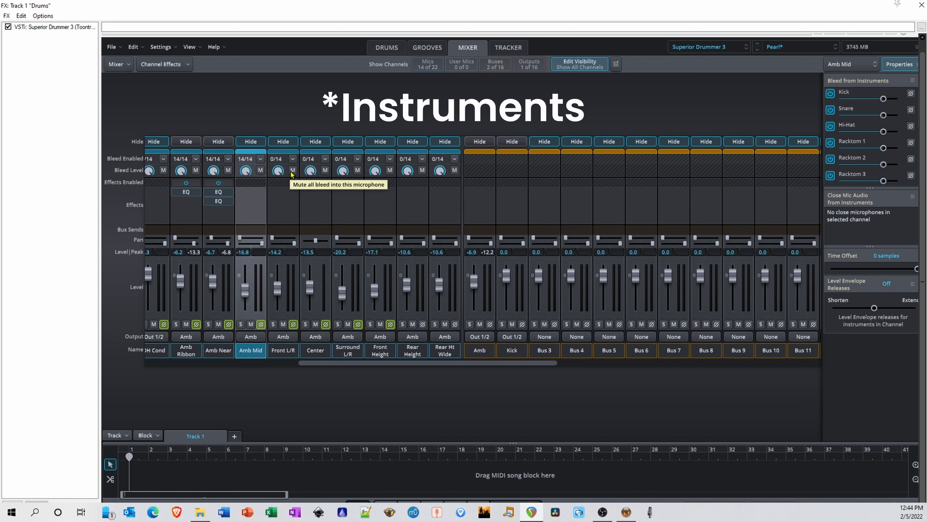
- Review the bleed instruments of the Amb Mid channel and lower the Kick bleed level slightly
{"action": "scroll", "coordinate": [856, 106], "scroll_direction": "down", "scroll_amount": 5}
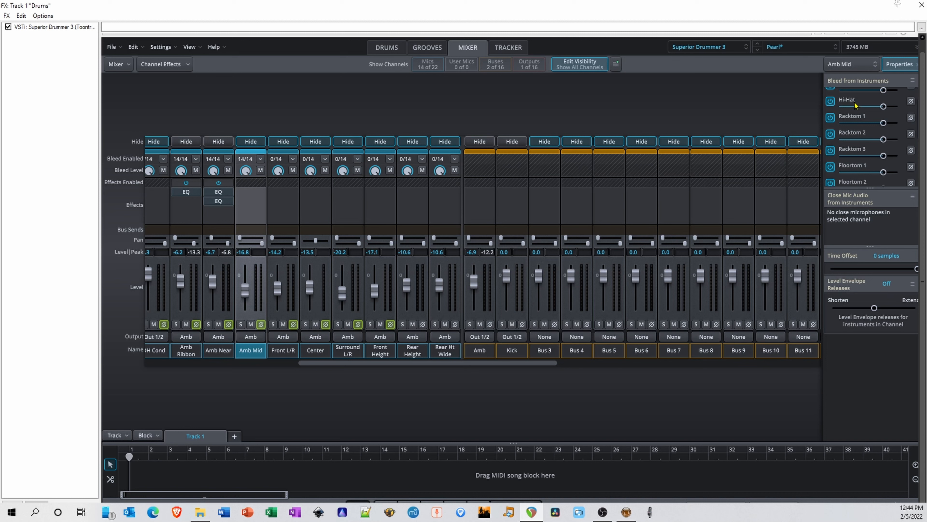
{"action": "scroll", "coordinate": [861, 127], "scroll_direction": "up", "scroll_amount": 4}
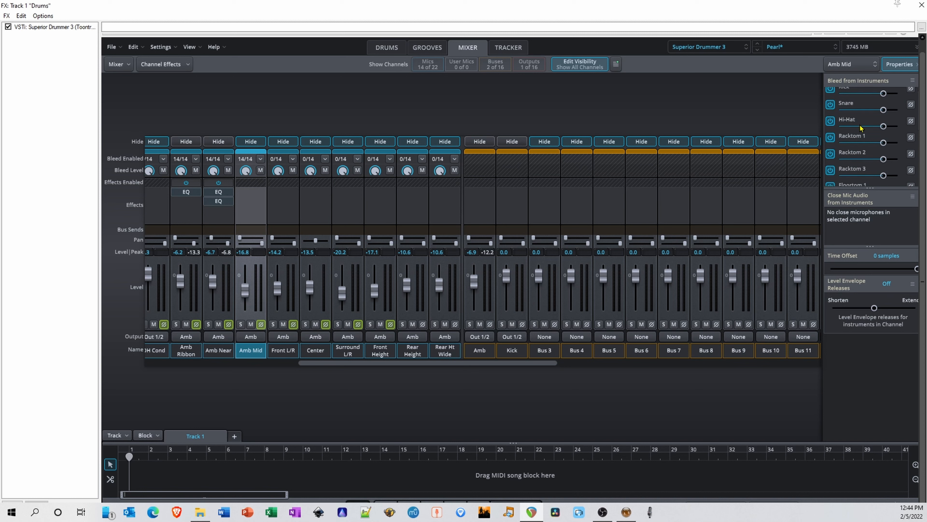
{"action": "scroll", "coordinate": [861, 128], "scroll_direction": "up", "scroll_amount": 1}
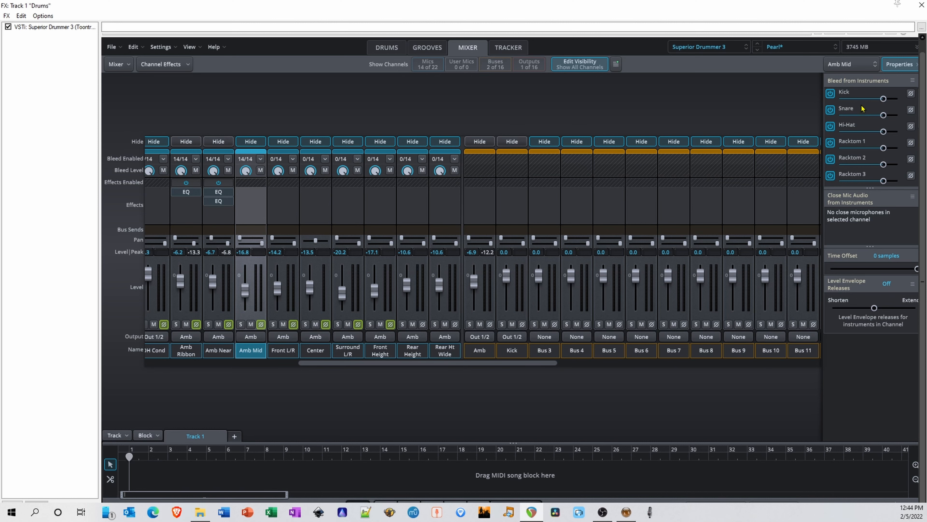
{"action": "left_click_drag", "start_coordinate": [884, 98], "coordinate": [871, 101]}
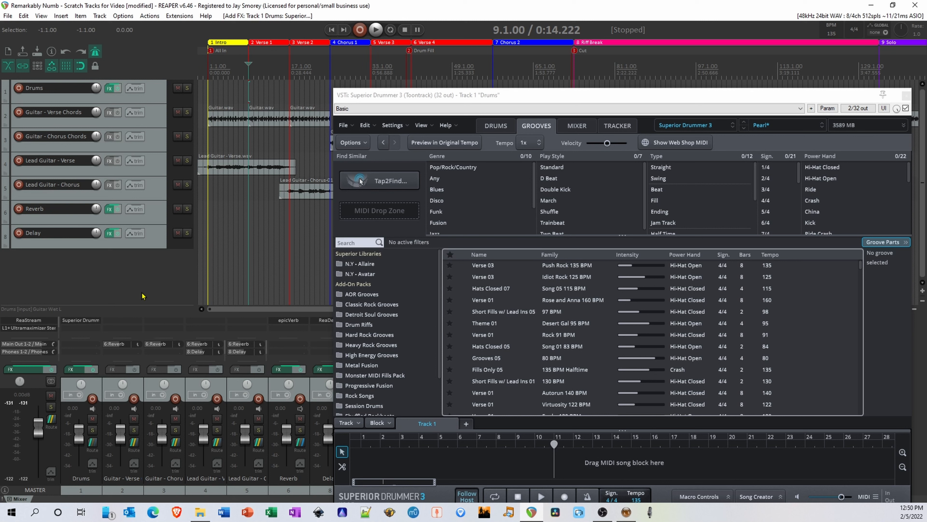
- Browse the Metal Fusion grooves to Half Time Swing 4/4, Rosie 152 BPM, Chorus, and audition Chorus 02
{"action": "left_click", "coordinate": [370, 367]}
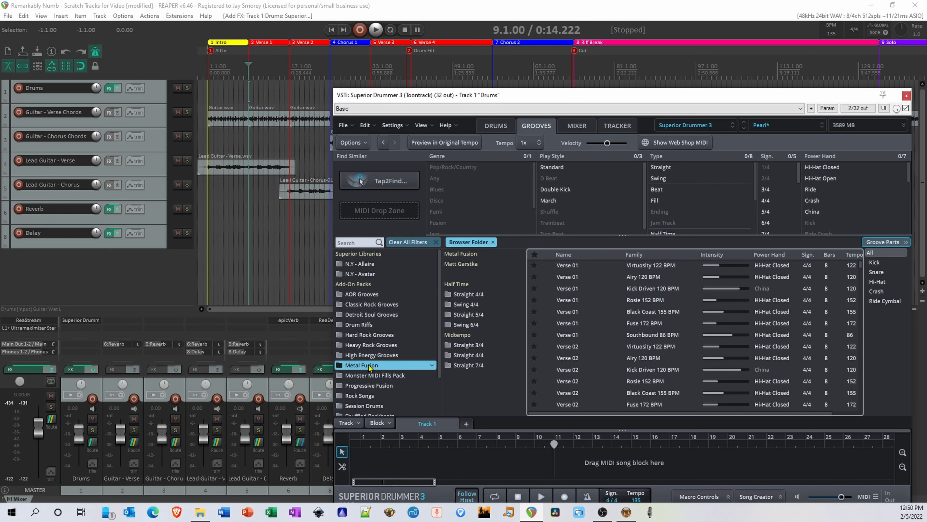
{"action": "left_click", "coordinate": [461, 307]}
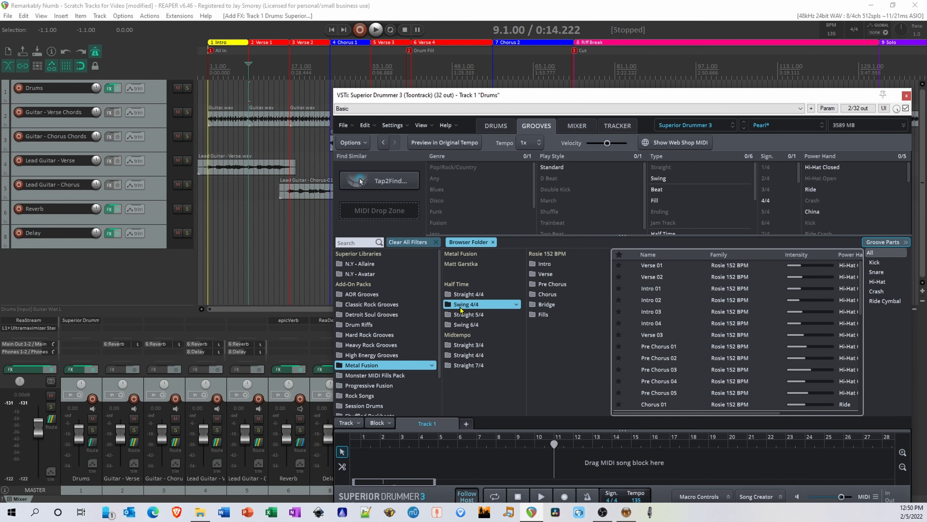
{"action": "left_click", "coordinate": [542, 293]}
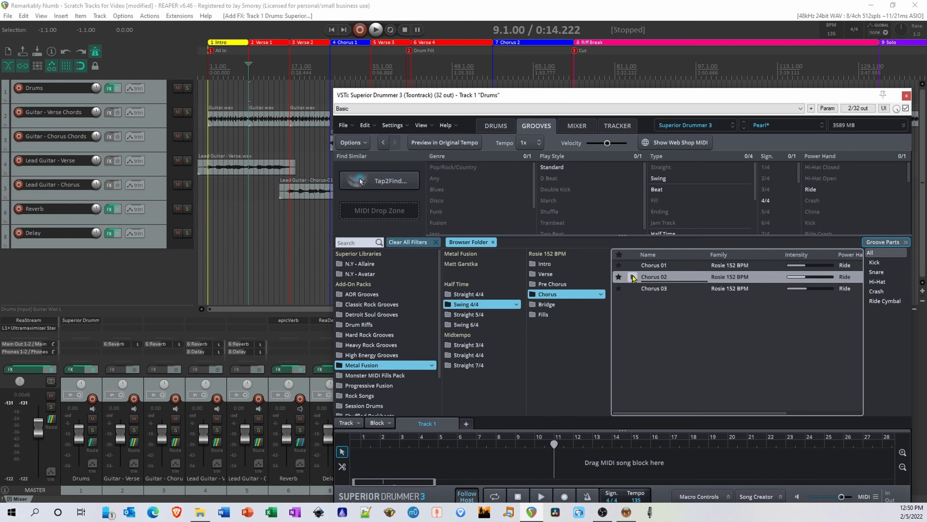
{"action": "left_click", "coordinate": [633, 277]}
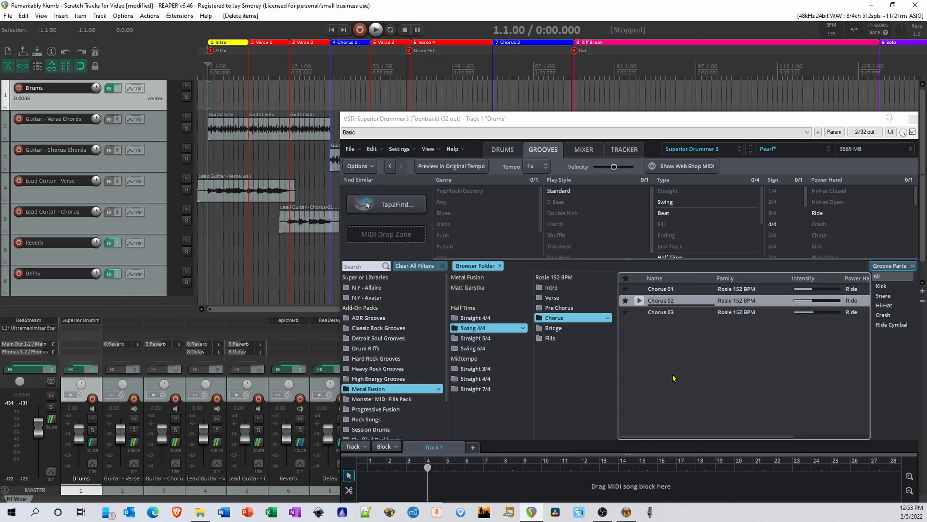
- Place the Chorus 02 groove on the Drums track across the Intro and Verse 1 and play it with the song
{"action": "left_click_drag", "start_coordinate": [661, 300], "coordinate": [287, 104]}
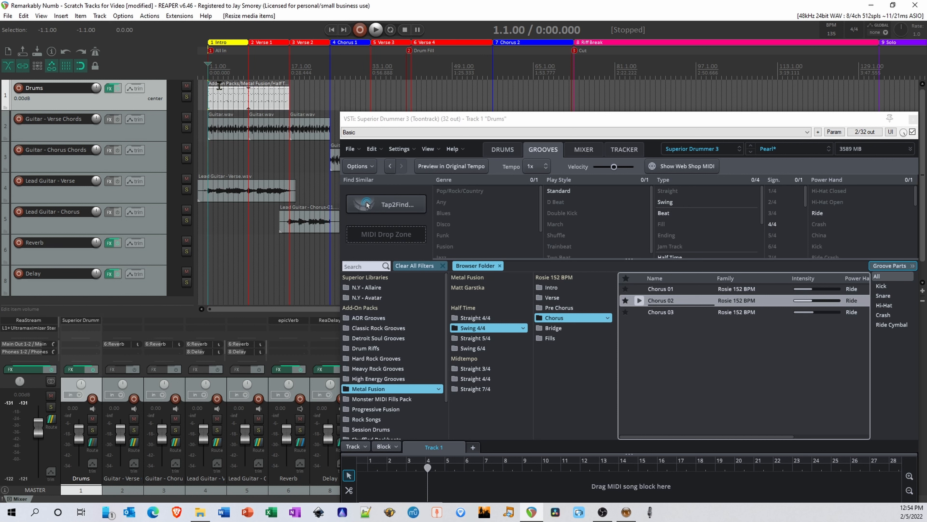
{"action": "key", "text": "space"}
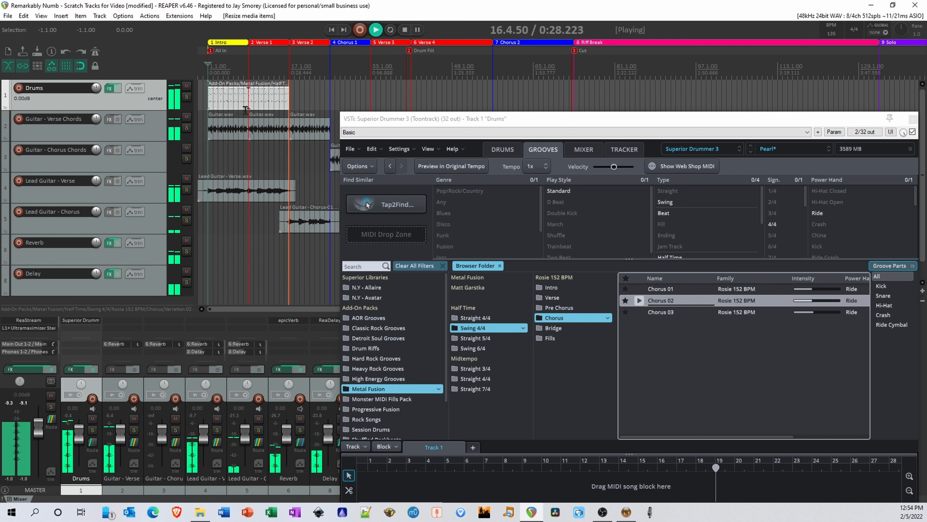
{"action": "key", "text": "space"}
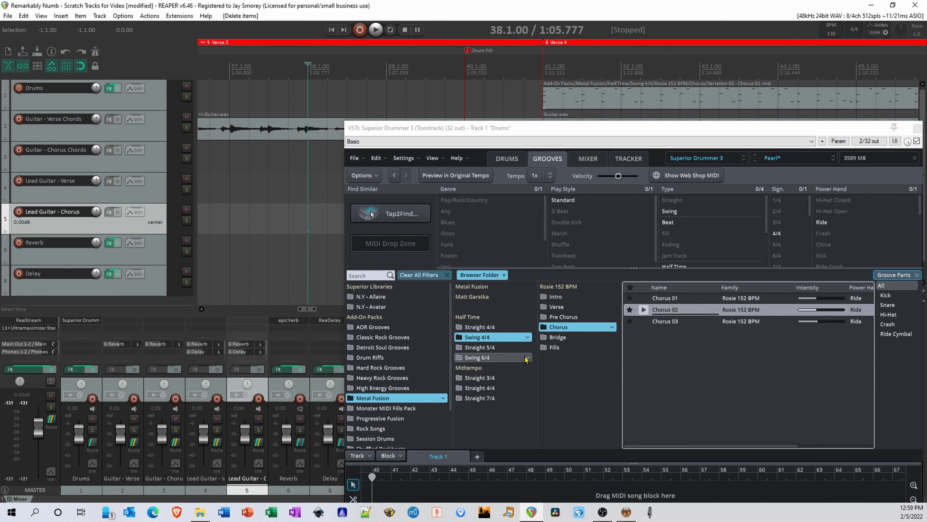
- Insert Fills 03 from the Rosie 152 BPM fills on the Drums track just before Verse 4, trimming its start to about beat 2 of bar 40
{"action": "left_click", "coordinate": [554, 347]}
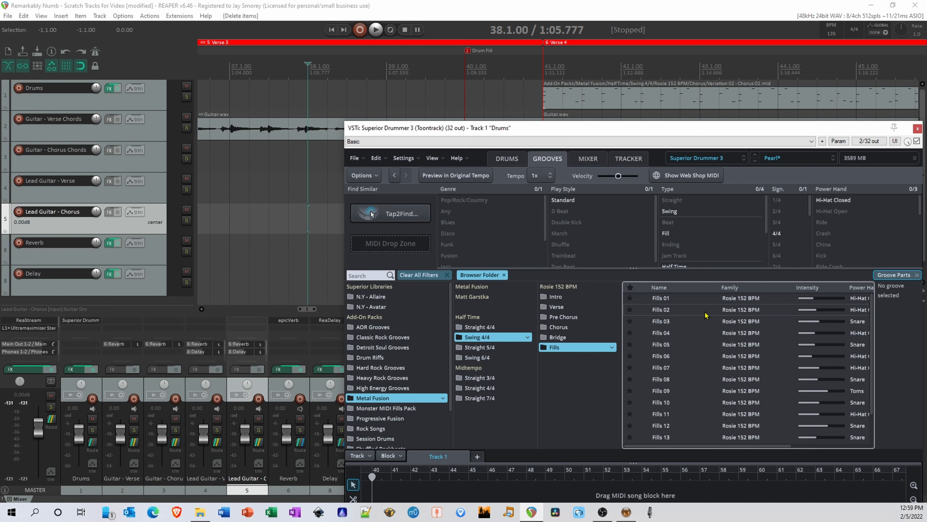
{"action": "scroll", "coordinate": [705, 315], "scroll_direction": "down", "scroll_amount": 1}
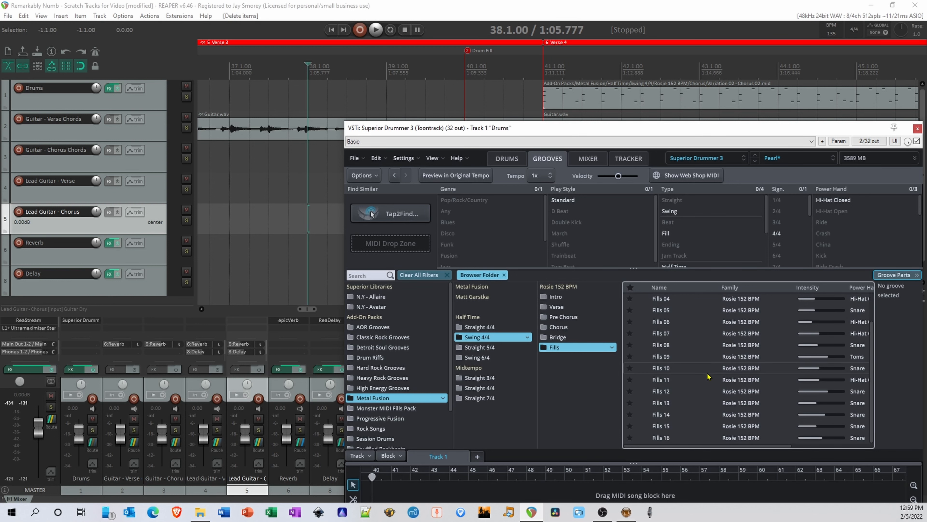
{"action": "scroll", "coordinate": [706, 361], "scroll_direction": "up", "scroll_amount": 1}
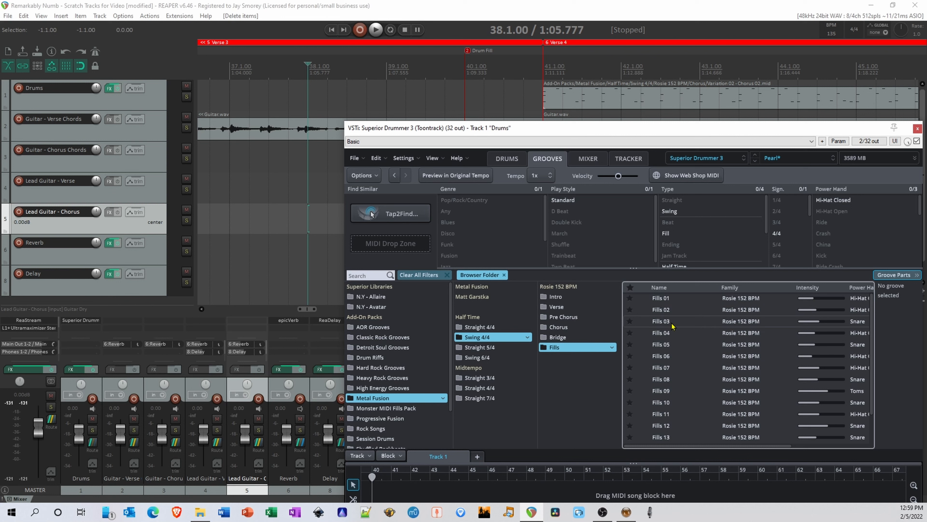
{"action": "left_click_drag", "start_coordinate": [674, 326], "coordinate": [382, 90]}
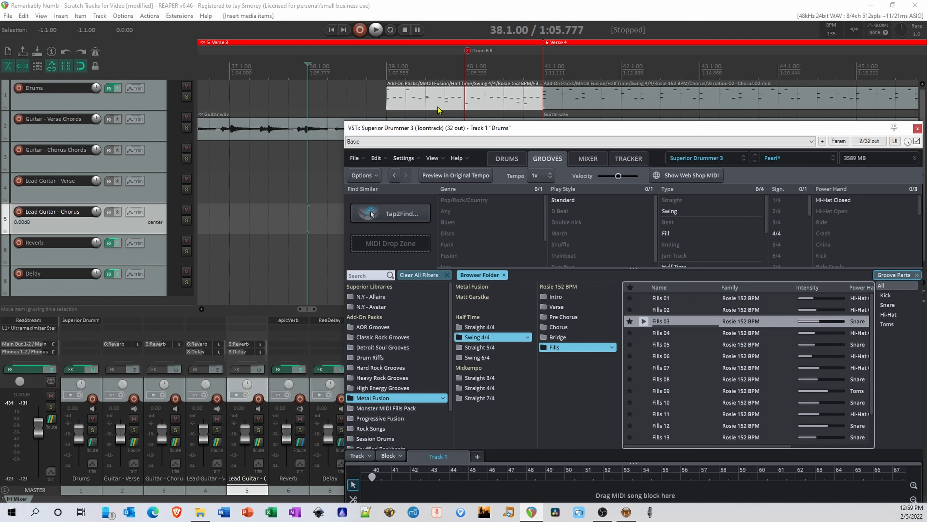
{"action": "left_click", "coordinate": [388, 101]}
{"action": "left_click_drag", "start_coordinate": [388, 100], "coordinate": [479, 104]}
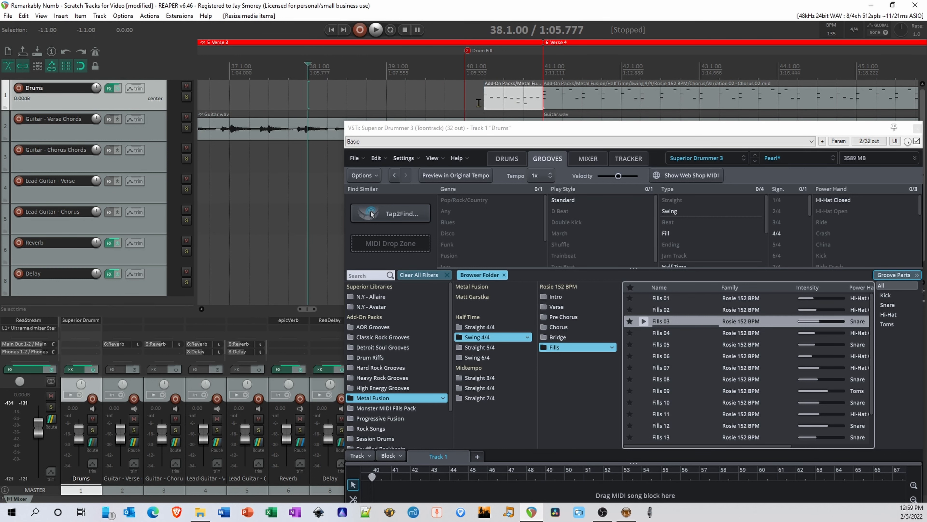